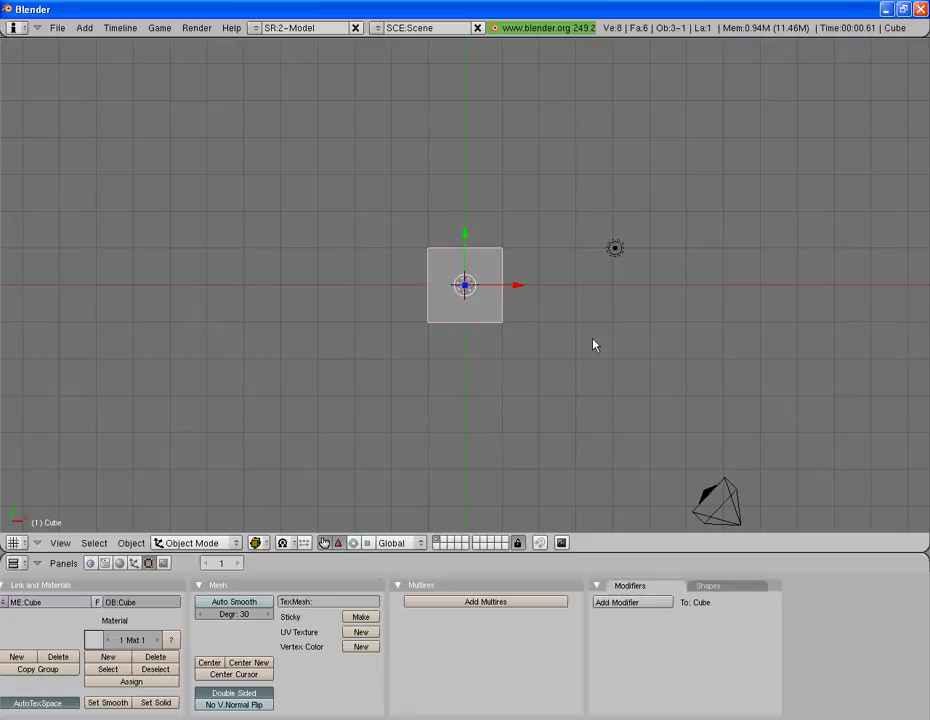
Insert a LocRotScale keyframe for the cube at frame 1.
middle_click_drag(596, 345, 544, 320, "shift")
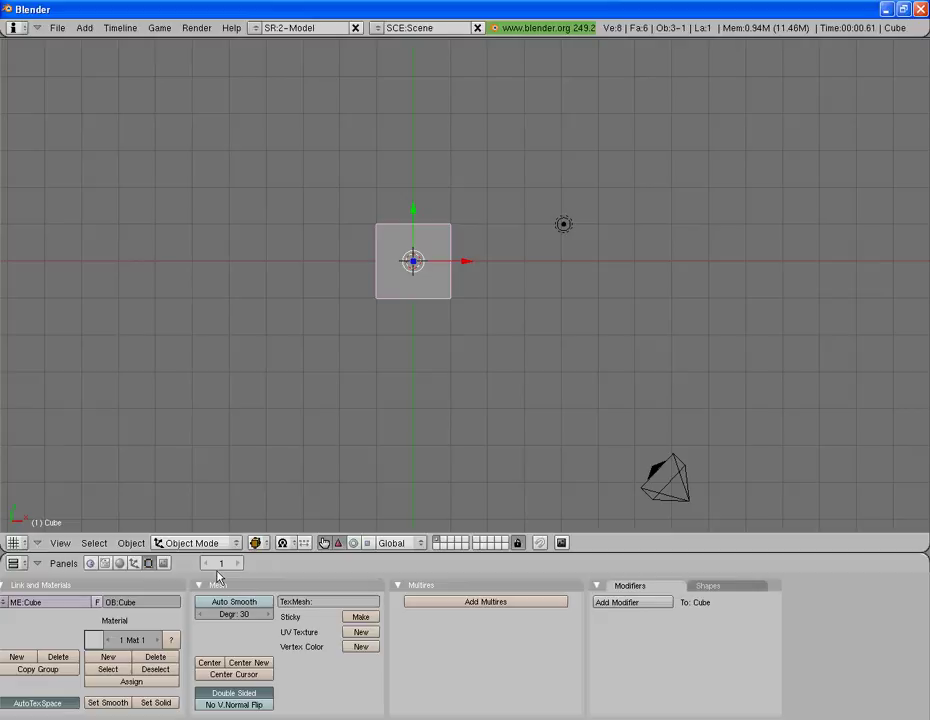
key("i")
left_click(411, 361)
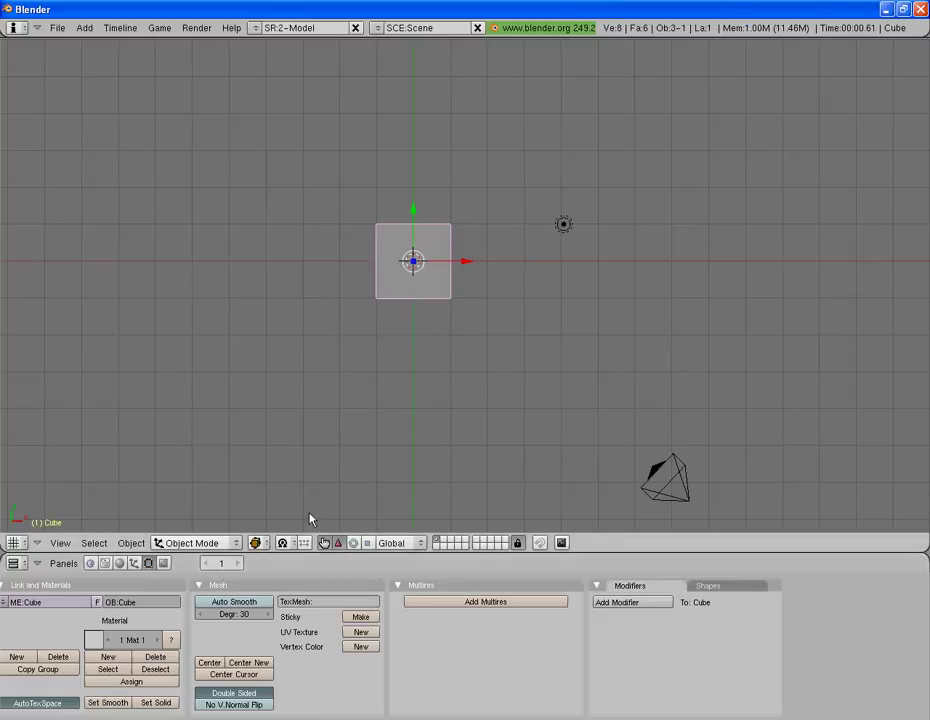
At frame 30, move the cube lower right of centre and insert another LocRotScale keyframe.
left_click(224, 564)
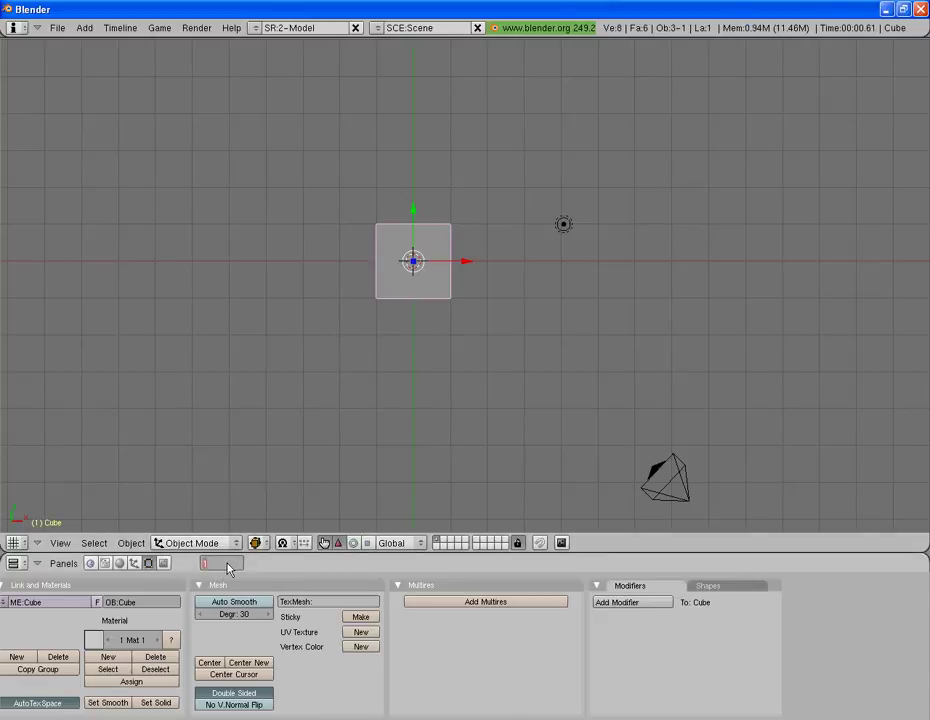
type("30")
key("Return")
key("g")
left_click(650, 266)
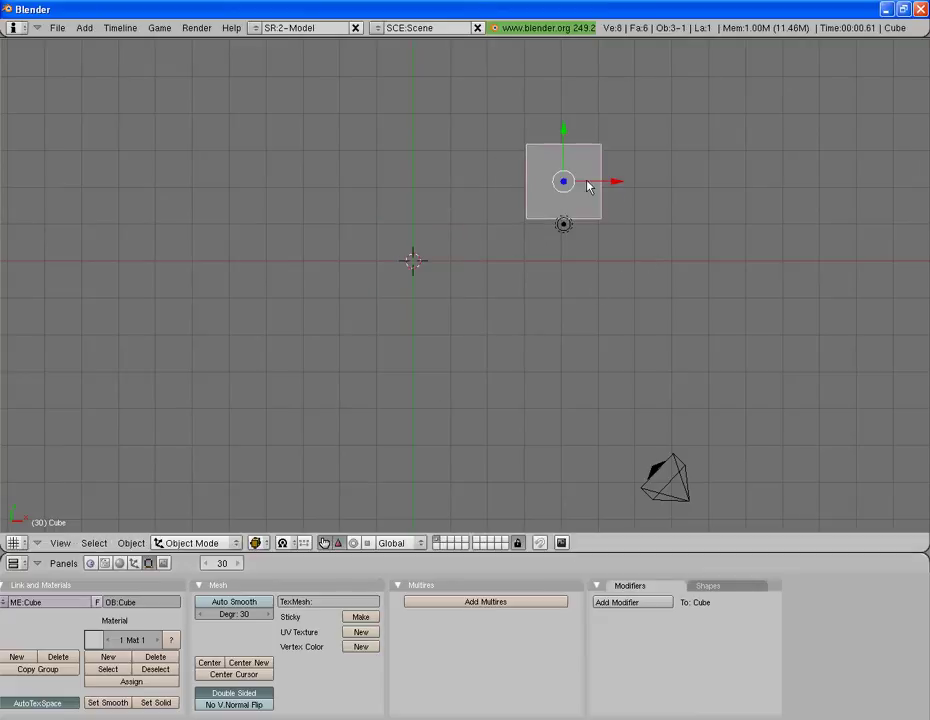
key("g")
left_click(614, 318)
key("i")
left_click(616, 316)
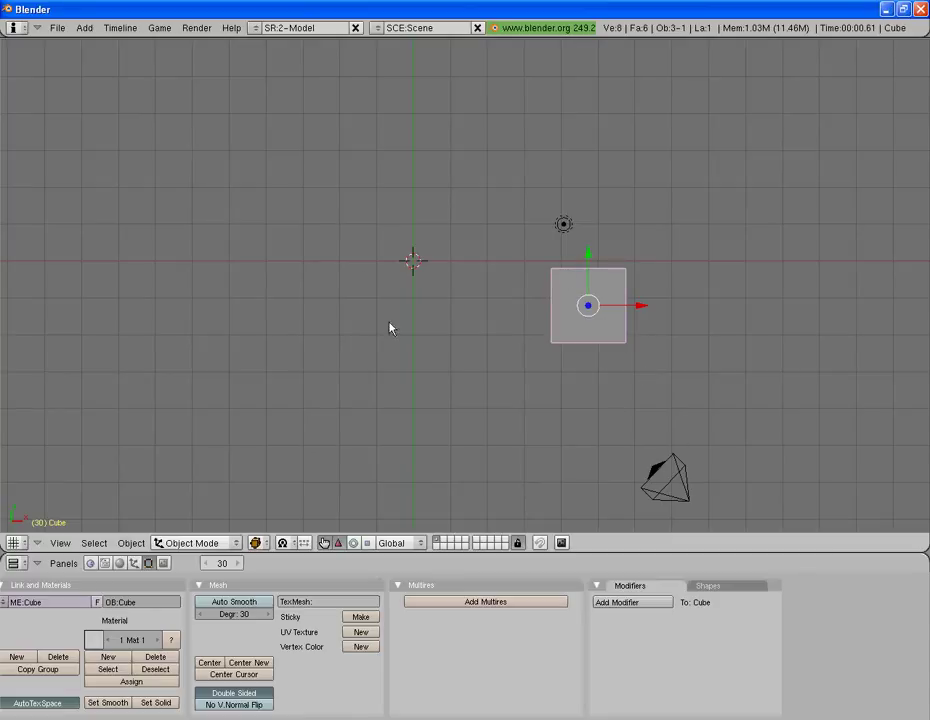
Switch to the camera view, select the camera and turn off its Title Safe guide.
left_click(60, 543)
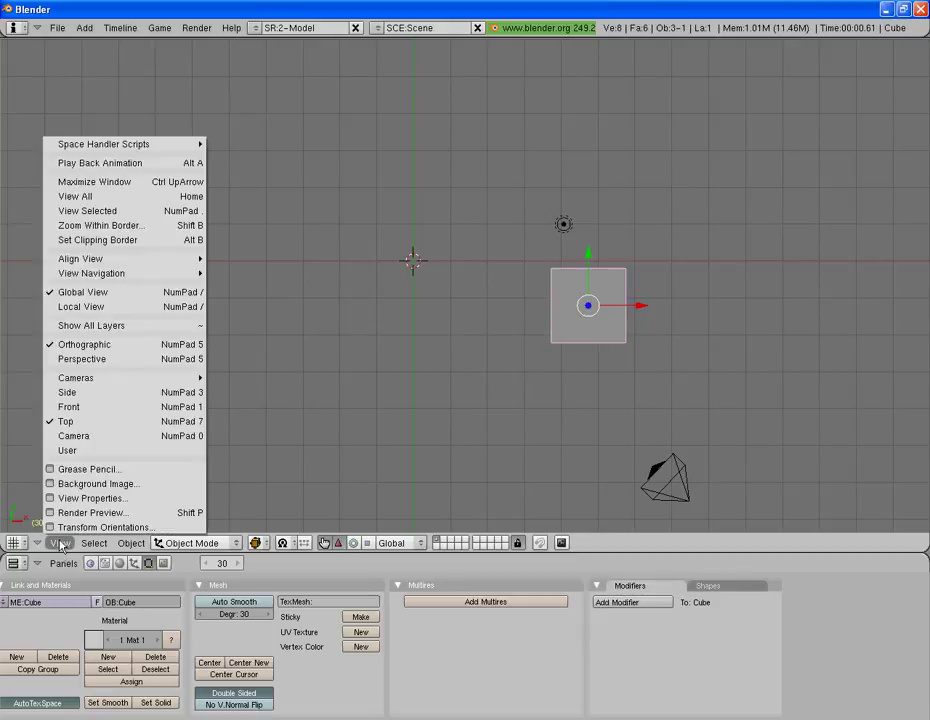
left_click(93, 437)
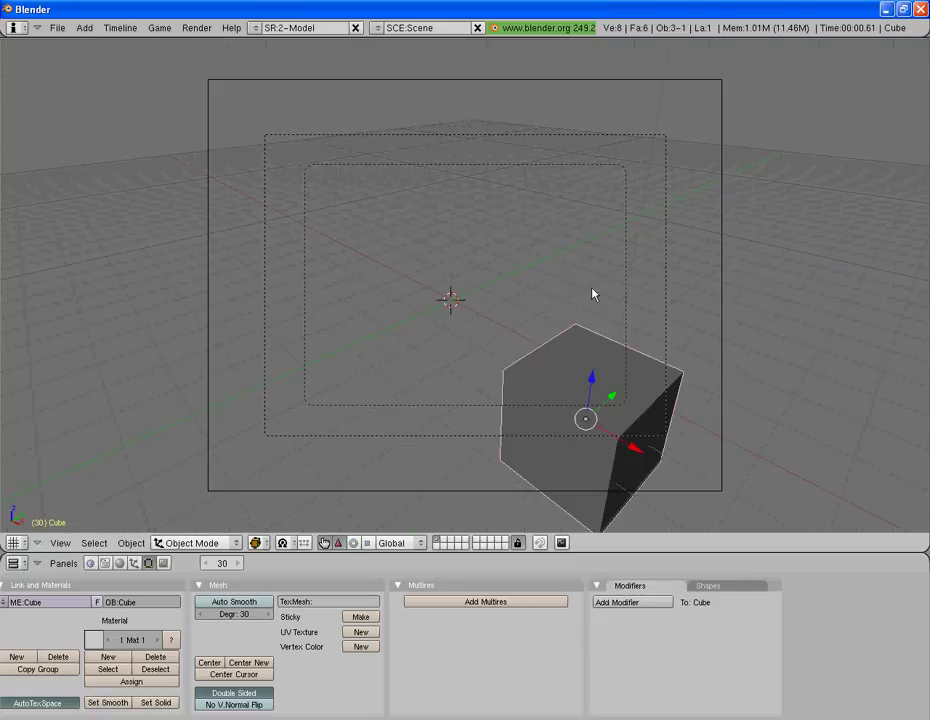
left_click(120, 564)
left_click(134, 564)
left_click(149, 564)
right_click(720, 367)
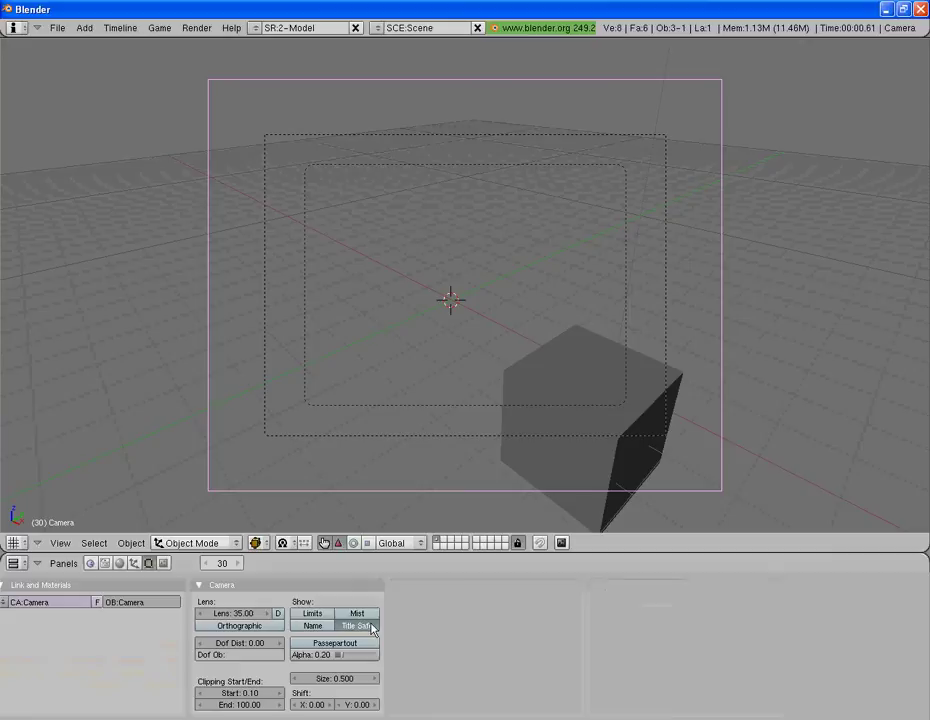
left_click(370, 626)
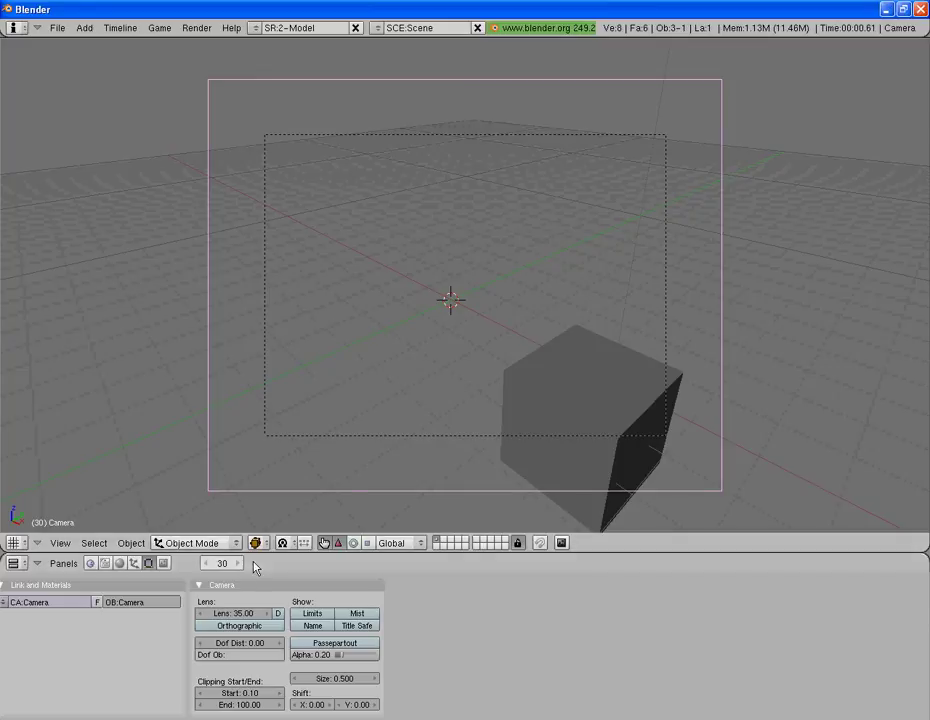
Preview the animation, then move the camera and rotate it about global Z, returning to frame 1.
key("shift+Right")
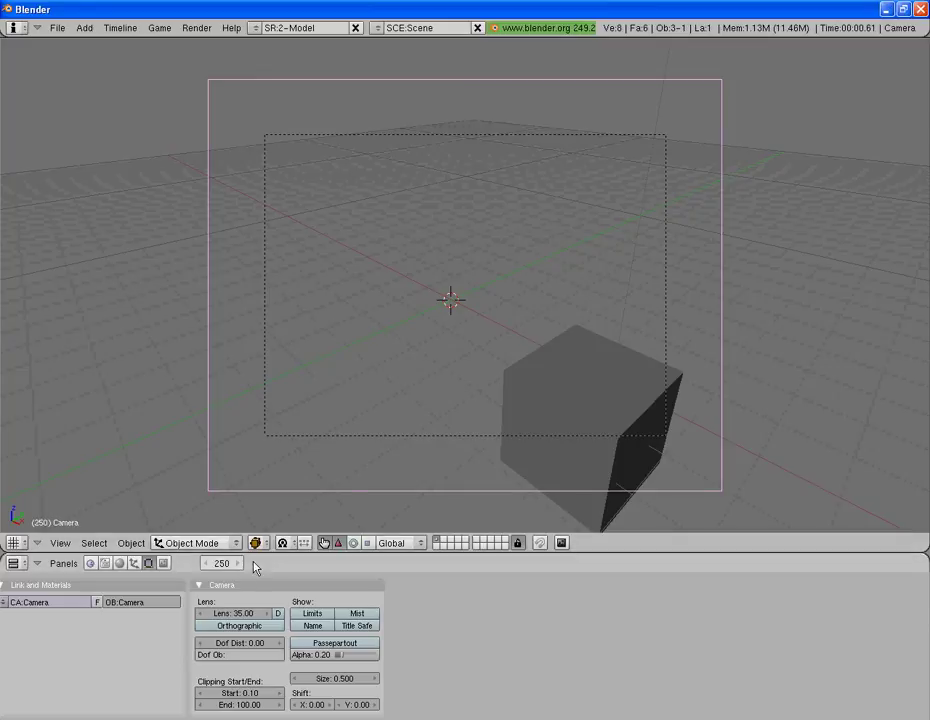
key("shift+Left")
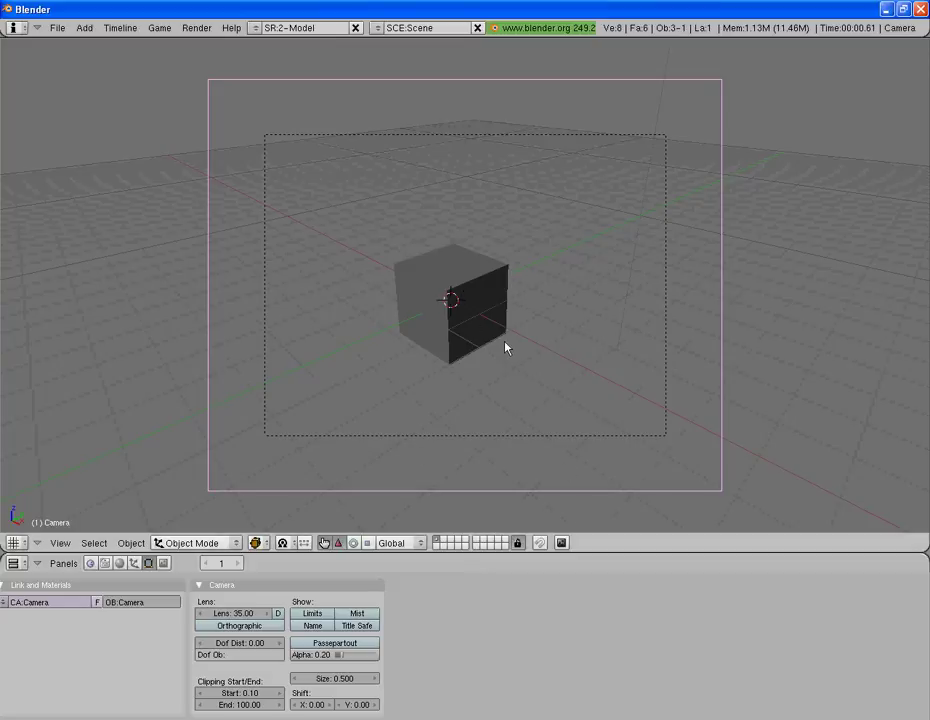
key("alt+a")
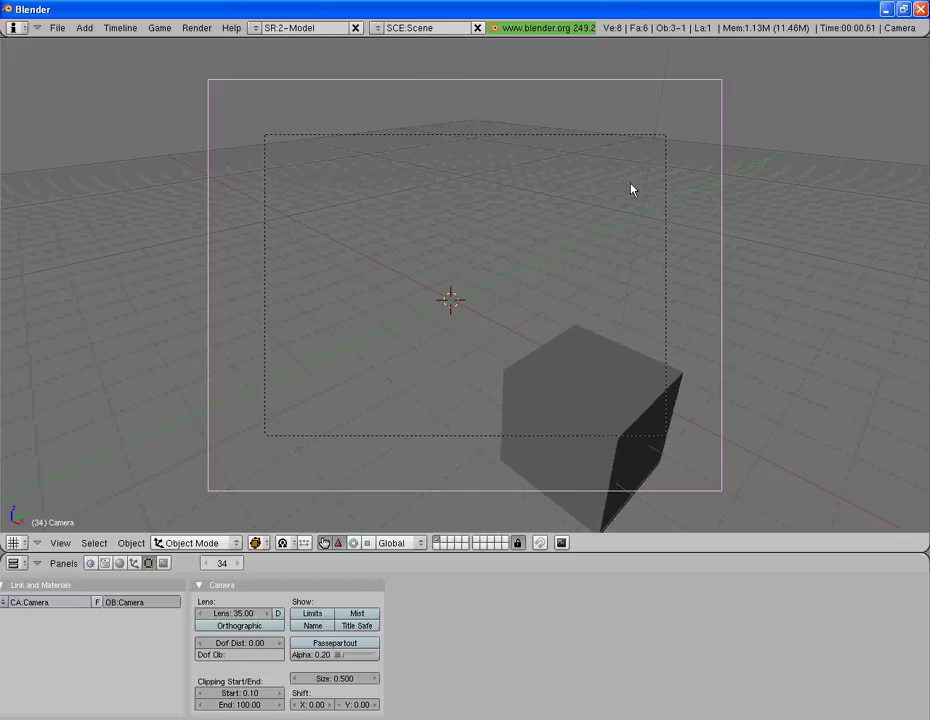
key("g")
left_click(548, 221)
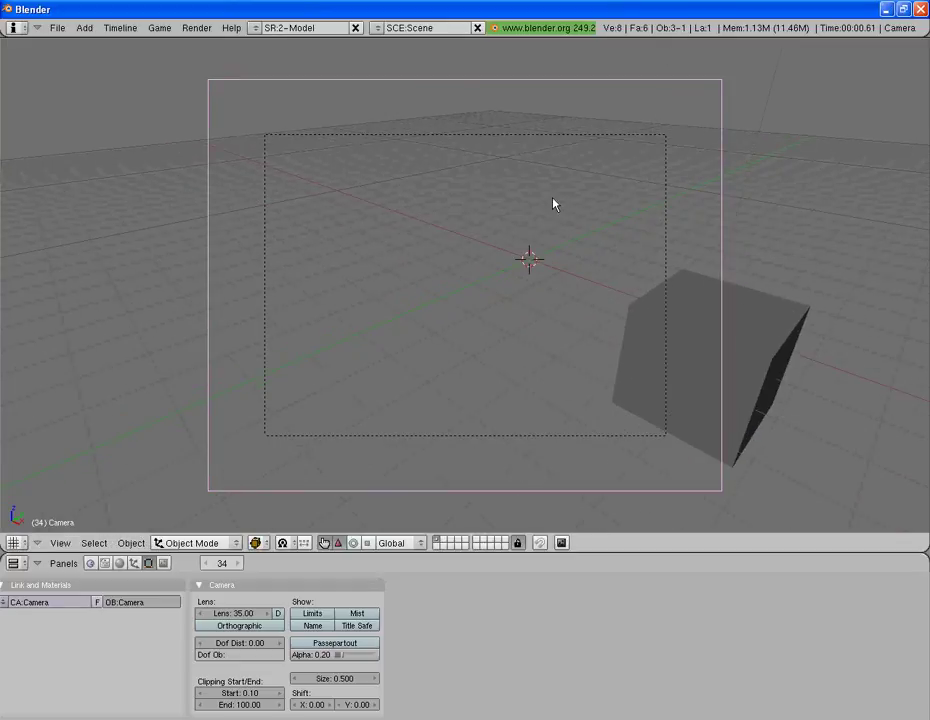
key("r")
key("z")
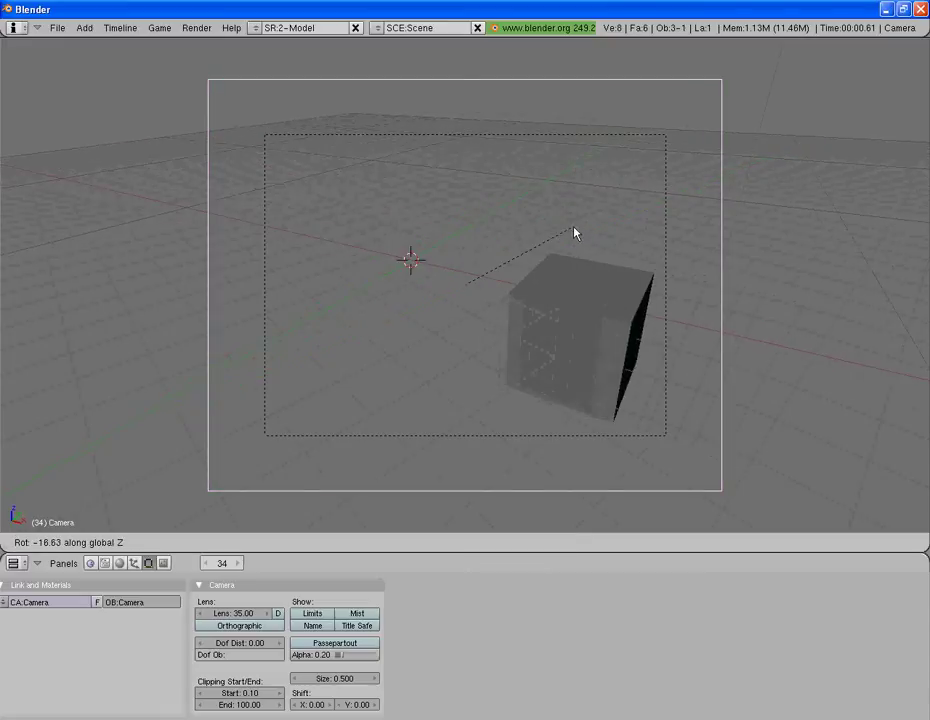
left_click(570, 232)
key("shift+Left")
Replay the animation and give the camera a slight extra Z rotation, ending at frame 1.
key("alt+a")
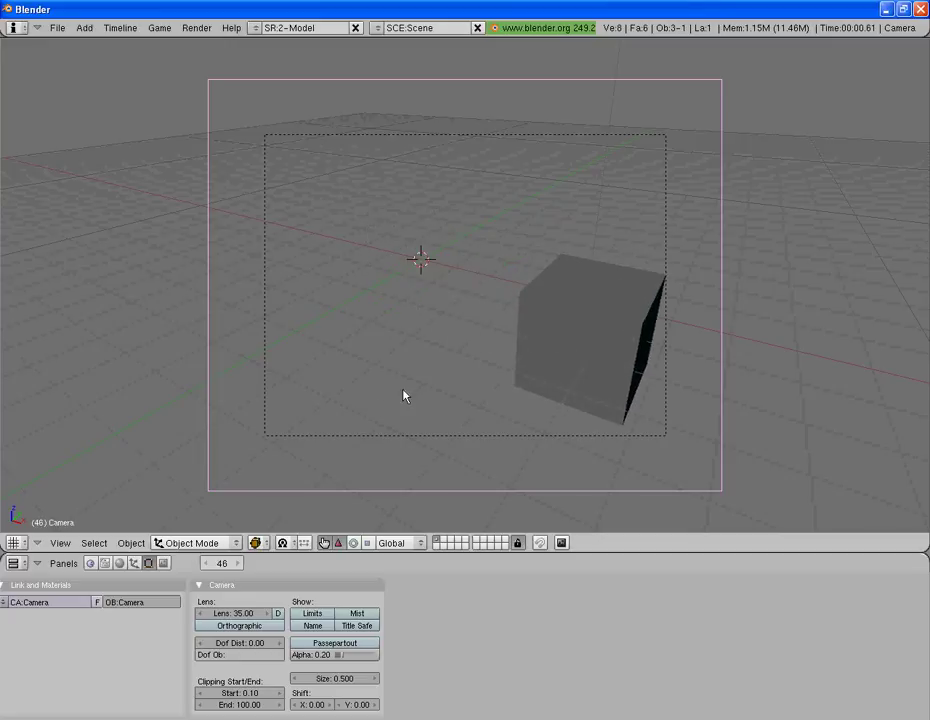
key("g")
key("z")
key("Escape")
key("g")
key("Escape")
key("r")
key("z")
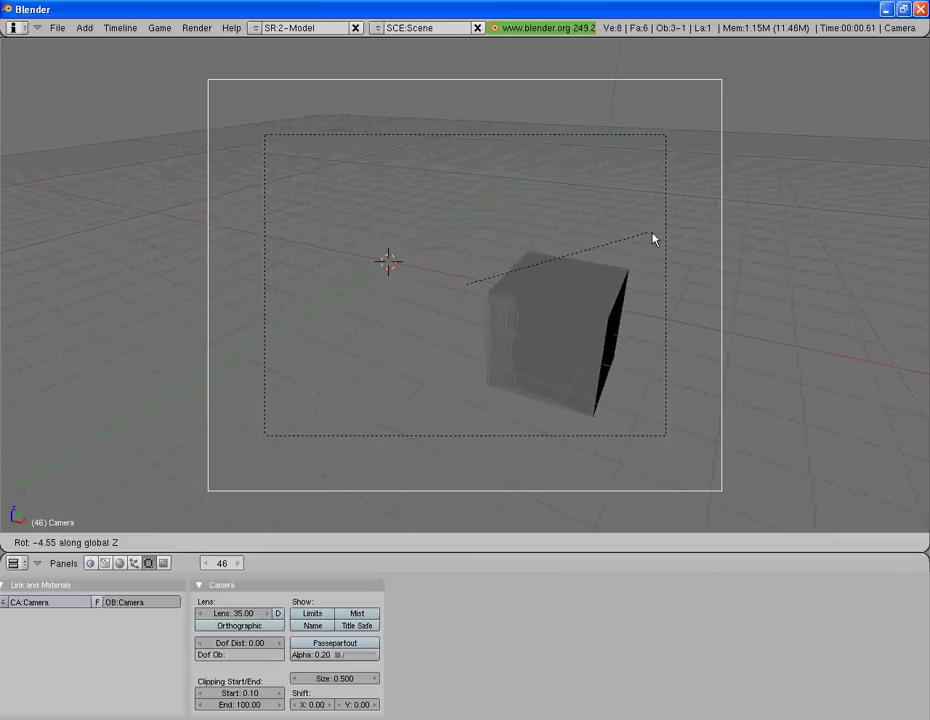
left_click(654, 240)
key("shift+Left")
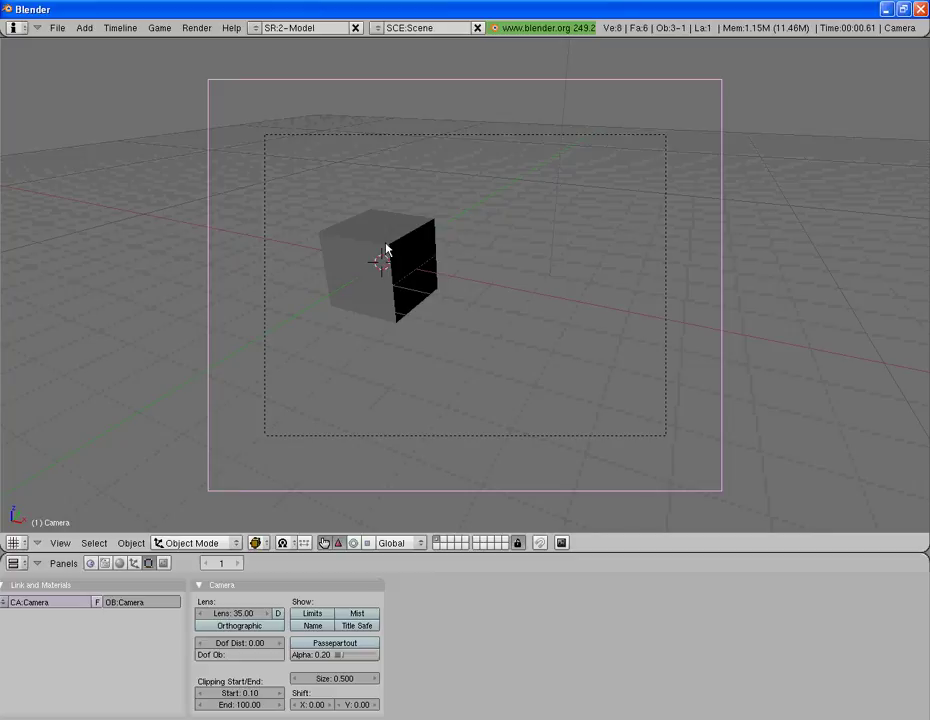
Check the front and top views and render a test image of frame 1.
key("KP_1")
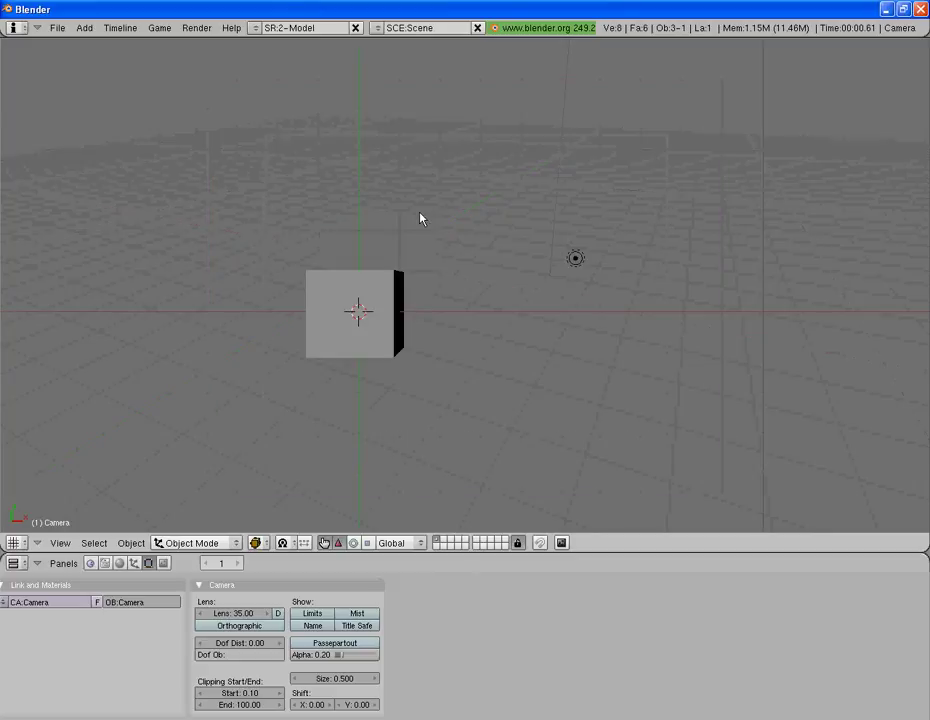
key("KP_7")
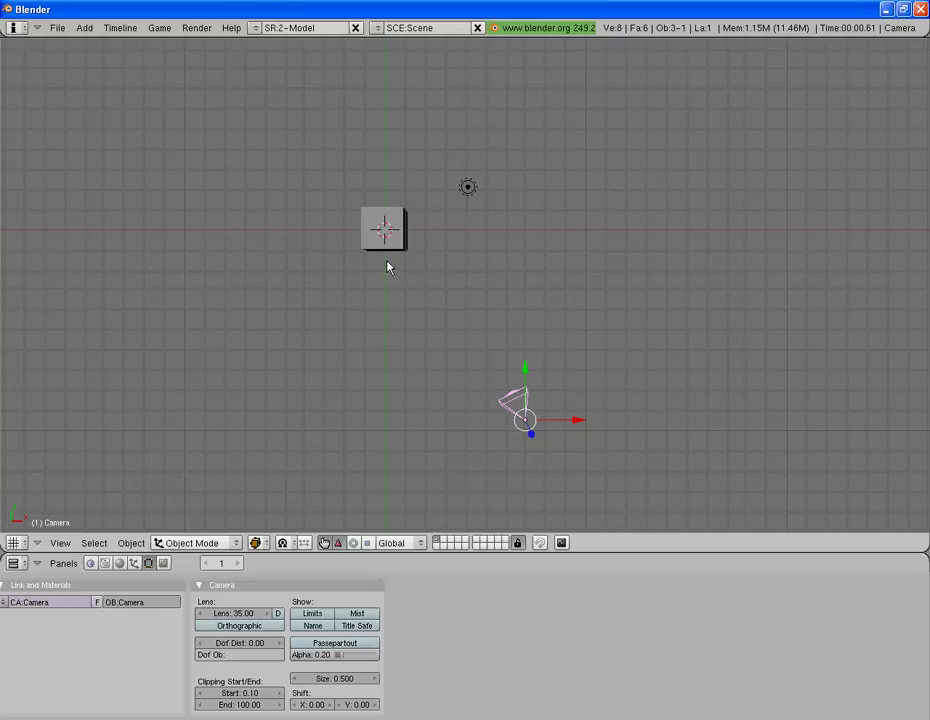
key("F12")
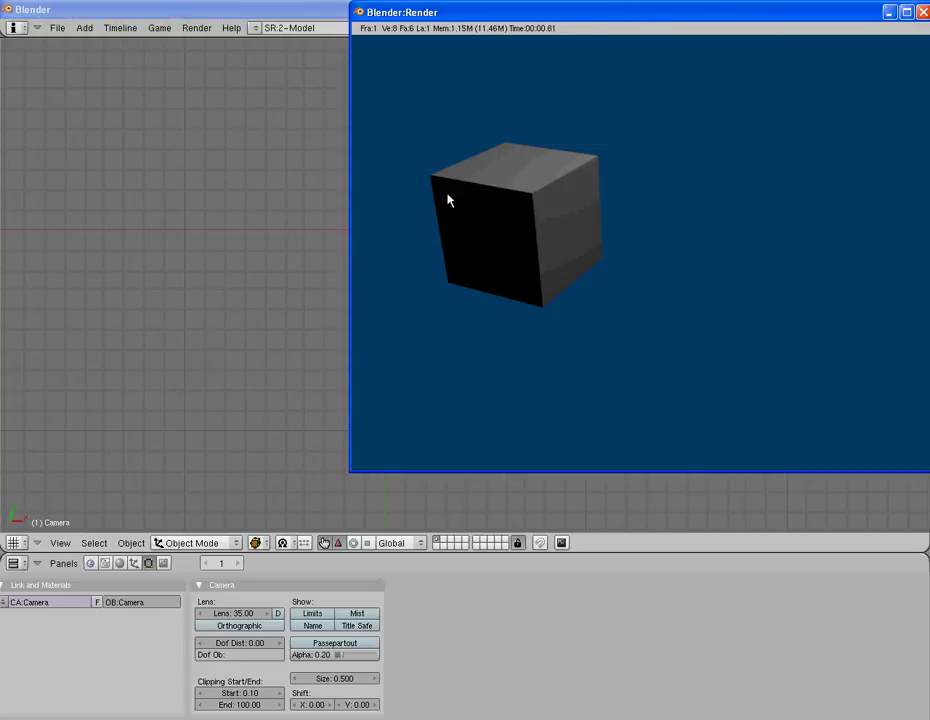
key("Escape")
Turn off the lamp's ray shadows, lower it, duplicate it beside the camera, and re-render.
right_click(469, 188)
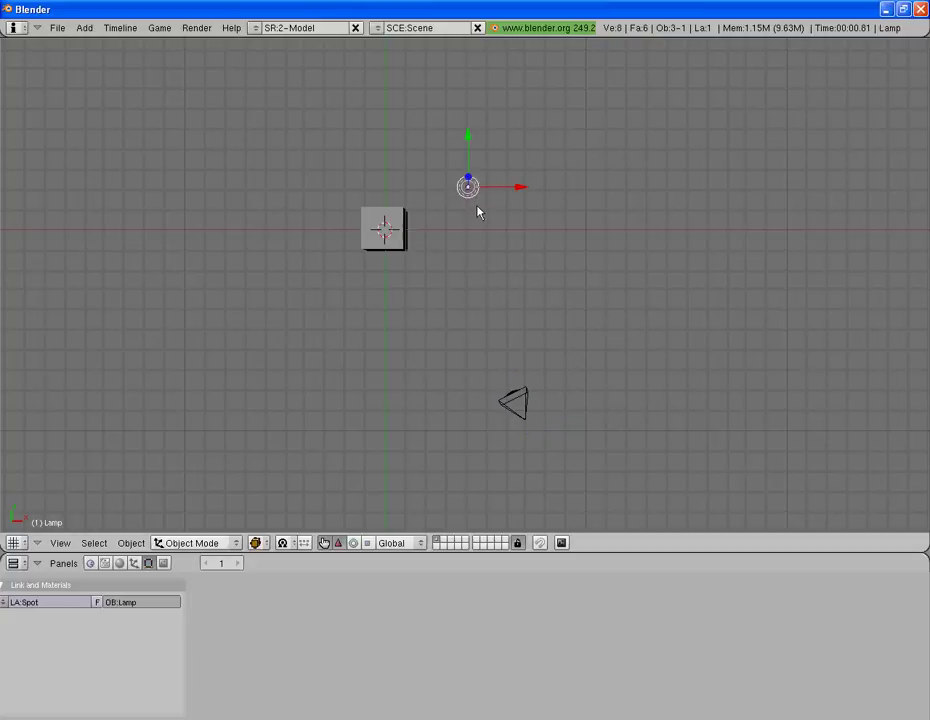
left_click(119, 563)
left_click(421, 601)
key("g")
left_click(481, 462)
key("shift+d")
left_click(600, 385)
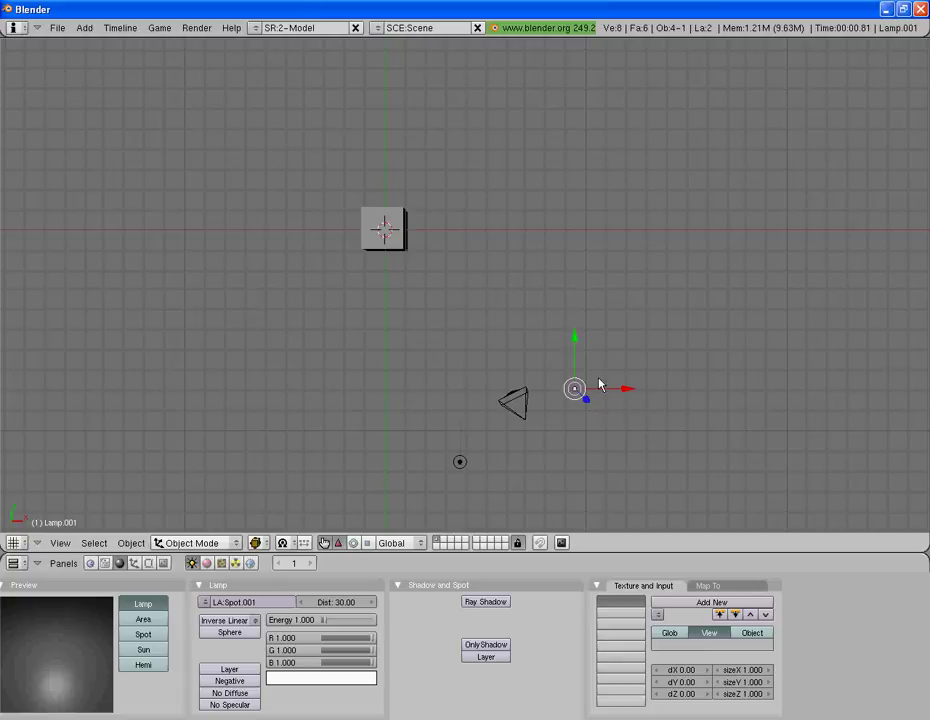
key("F12")
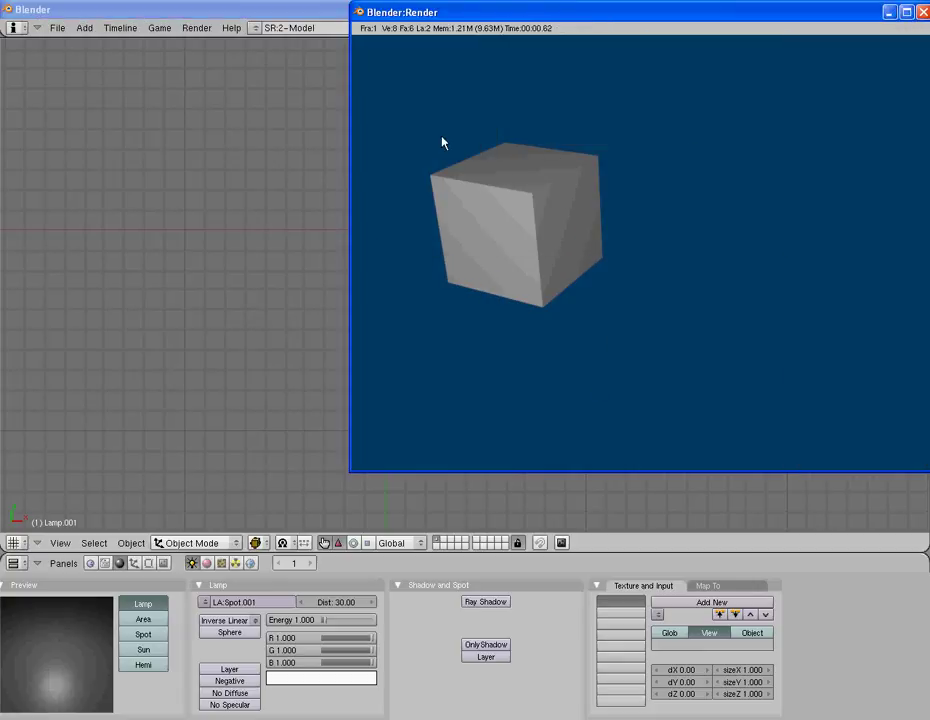
key("Escape")
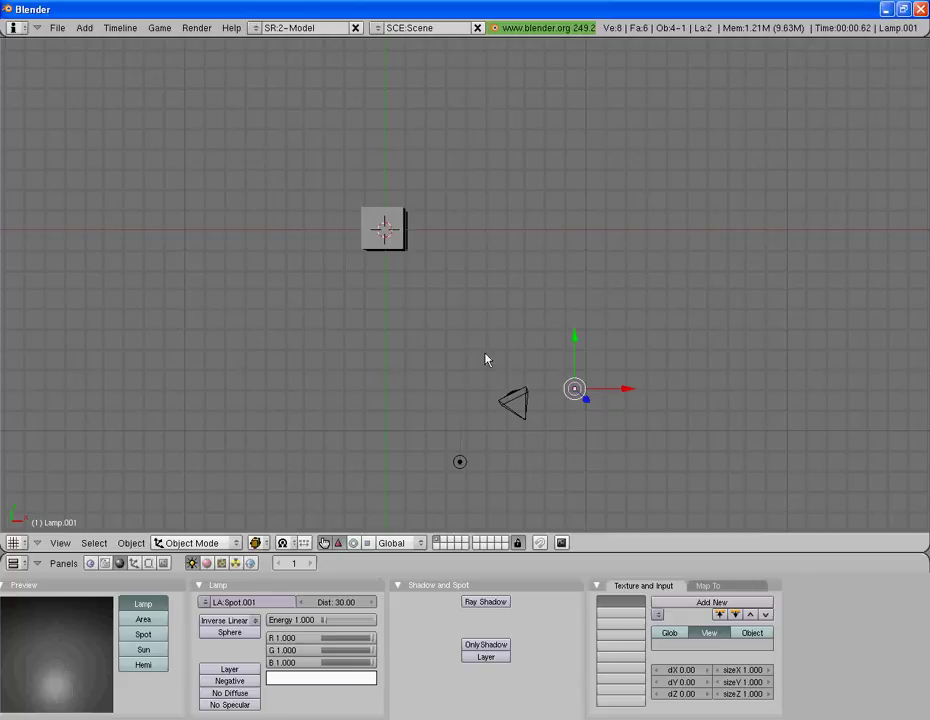
Set the render output path to a file named 'test render' in the Desktop folder.
left_click(162, 564)
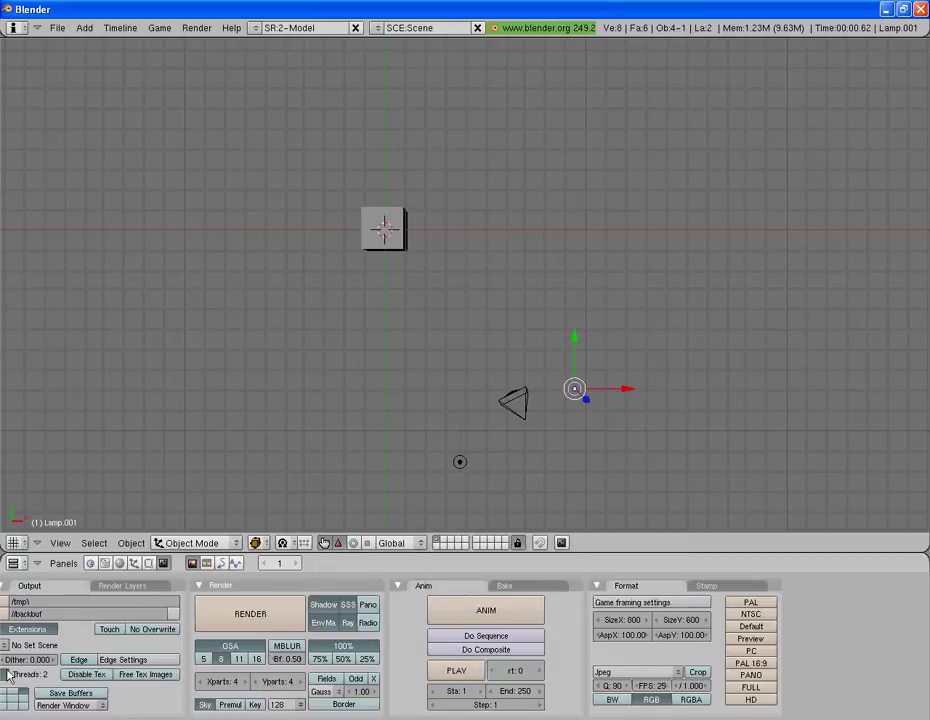
scroll(150, 652, "up", 1)
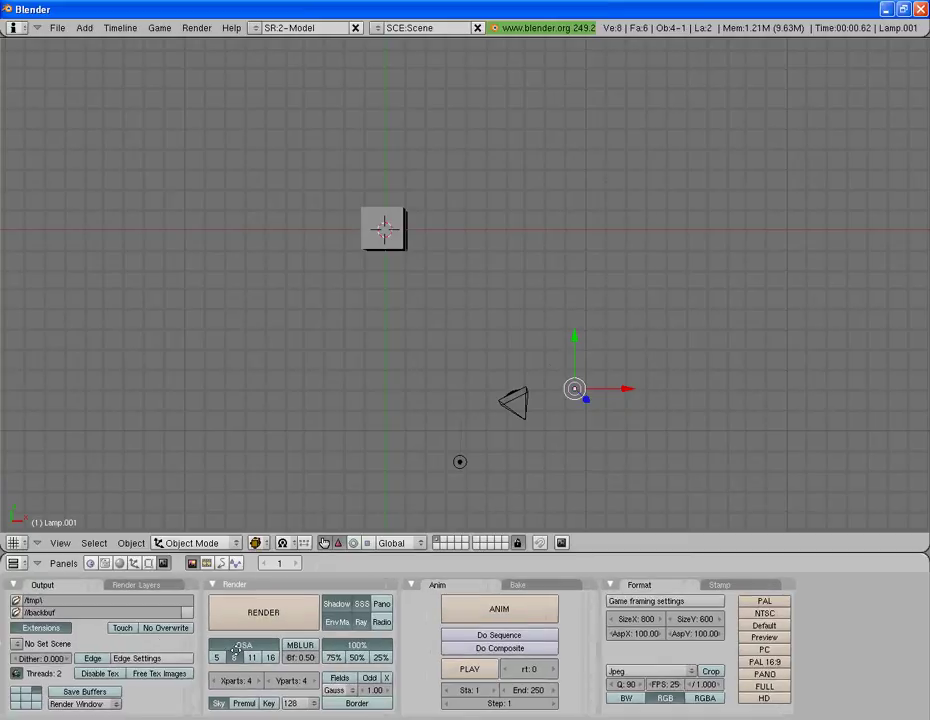
left_click(16, 601)
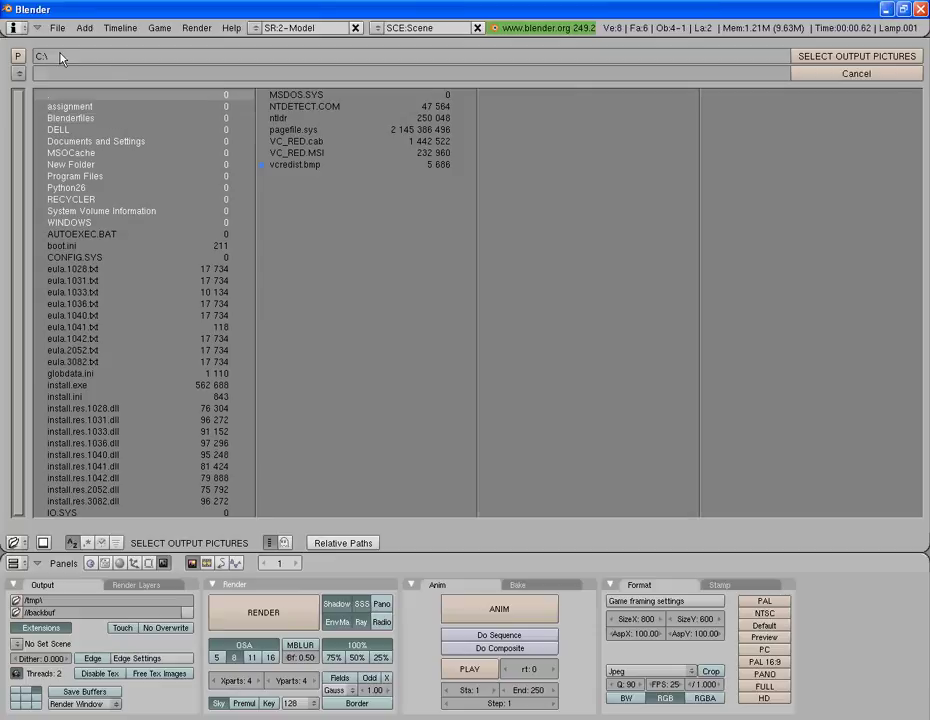
left_click(18, 73)
left_click(80, 146)
left_click(48, 78)
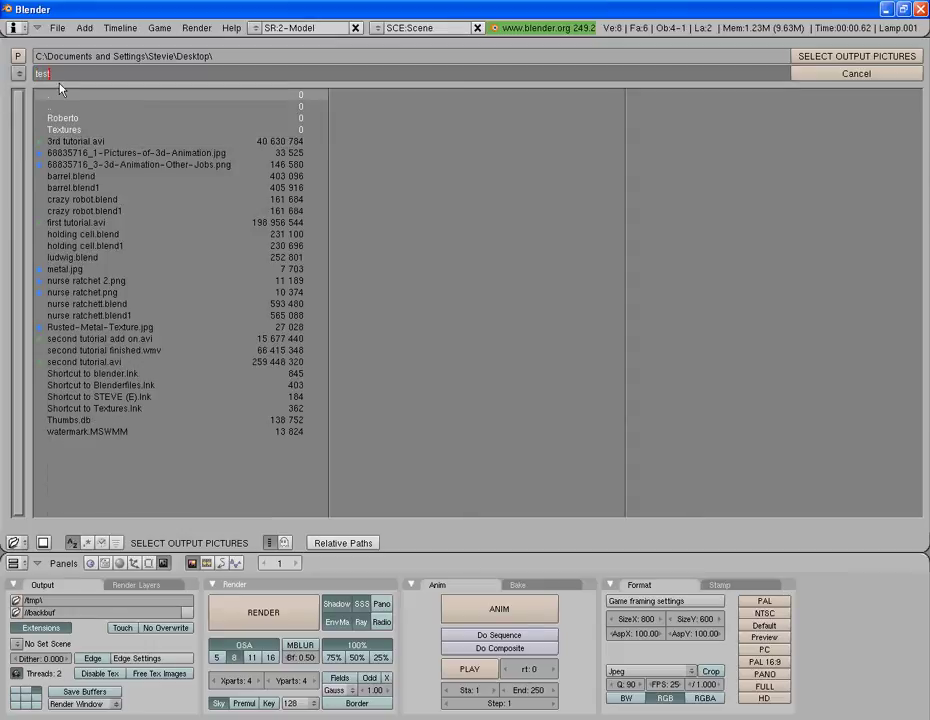
type("test render")
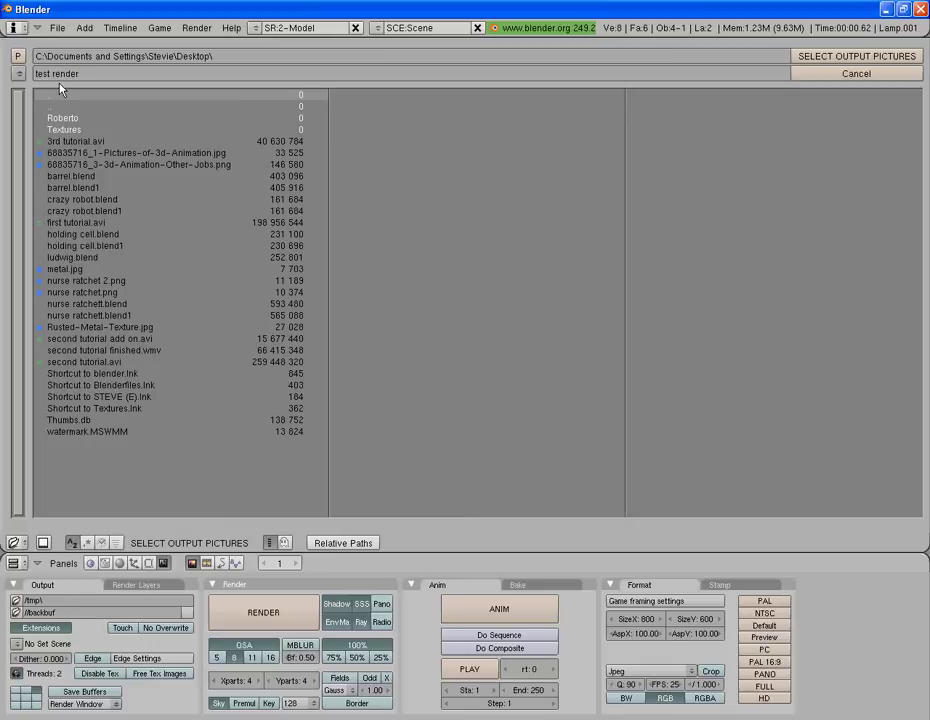
key("Return")
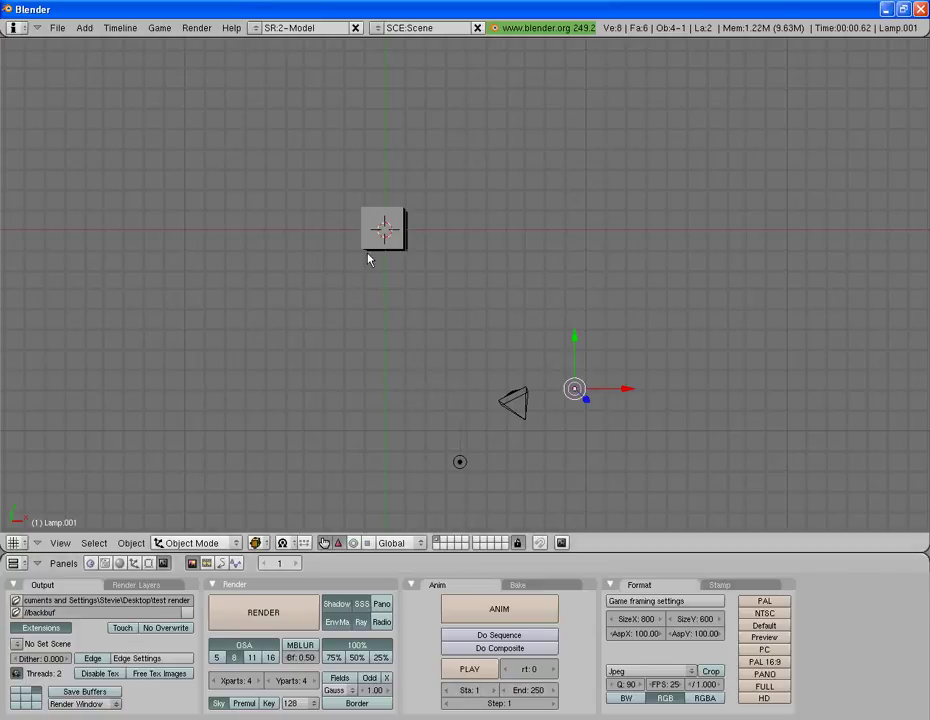
Set the animation's End frame to 30, briefly trying 45 before reverting to 30.
left_click(522, 690)
type("30")
key("Return")
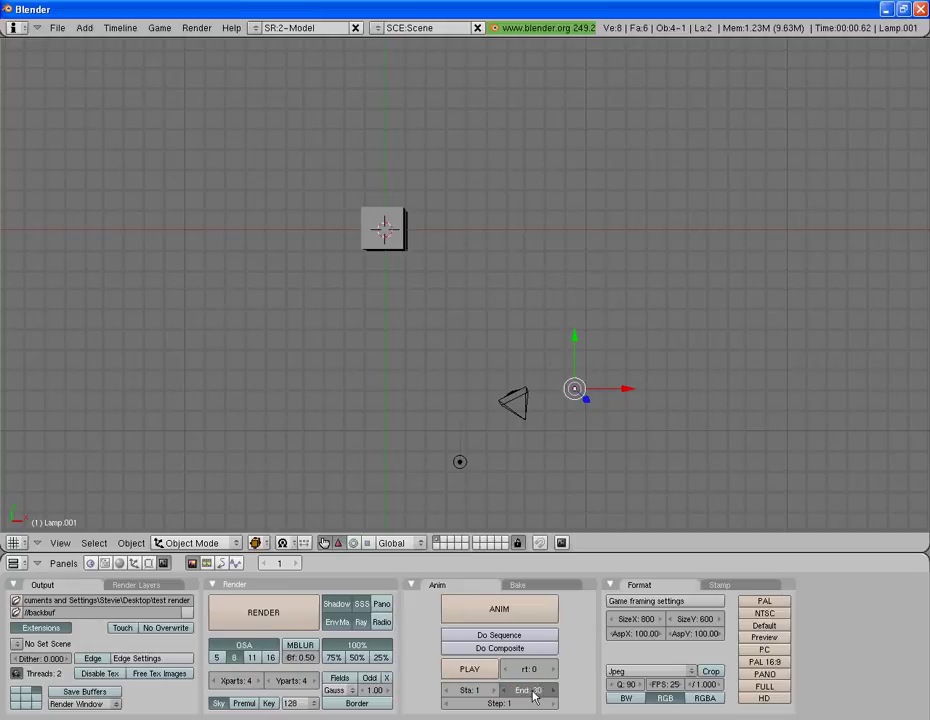
left_click(535, 695)
type("45")
key("Return")
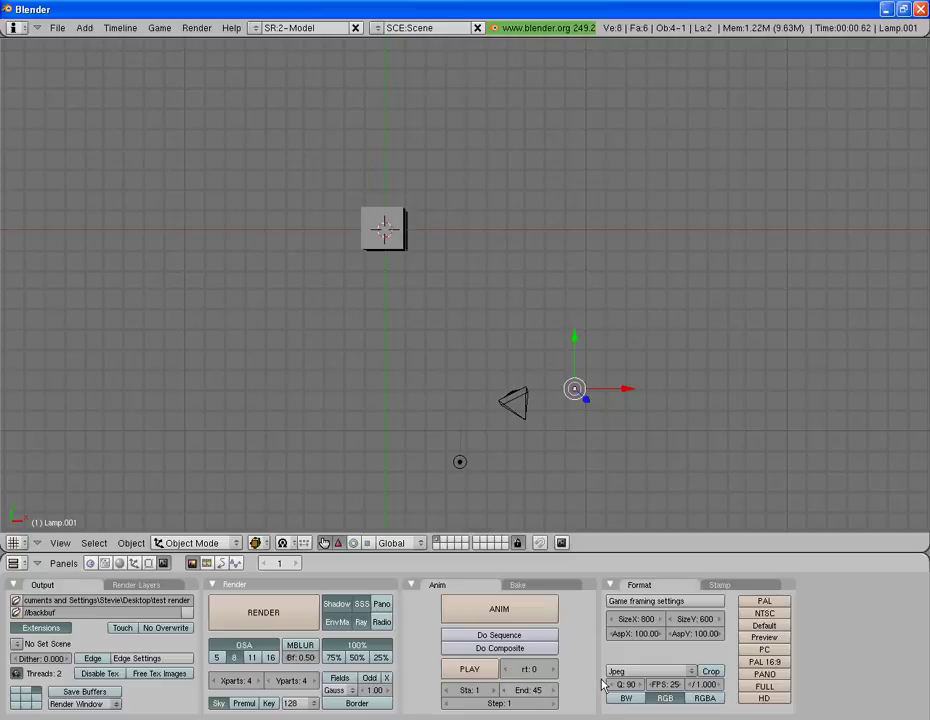
left_click(537, 695)
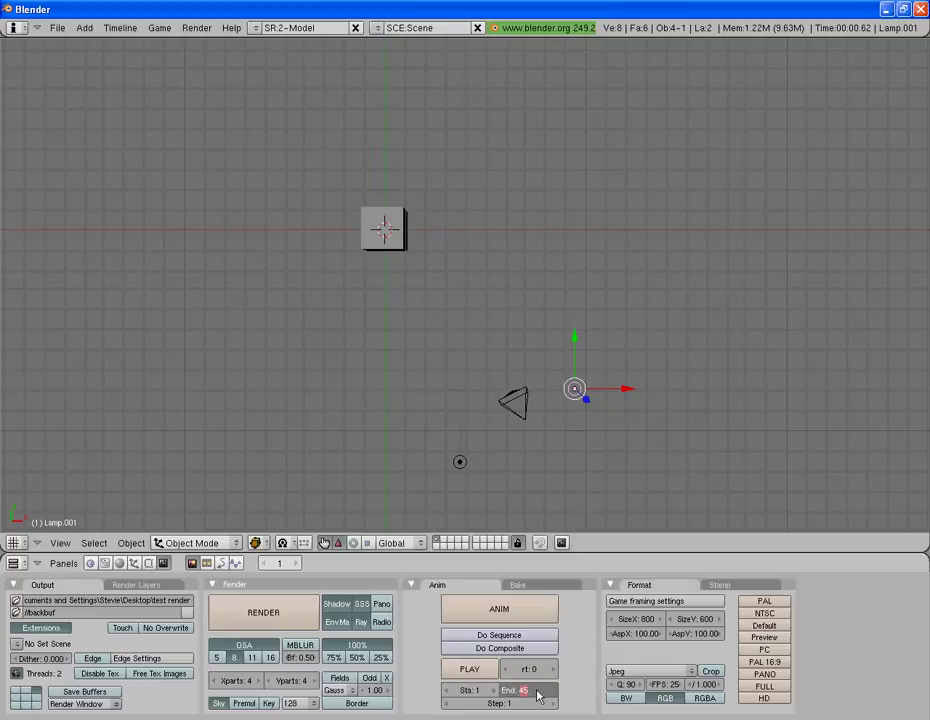
type("30")
key("Return")
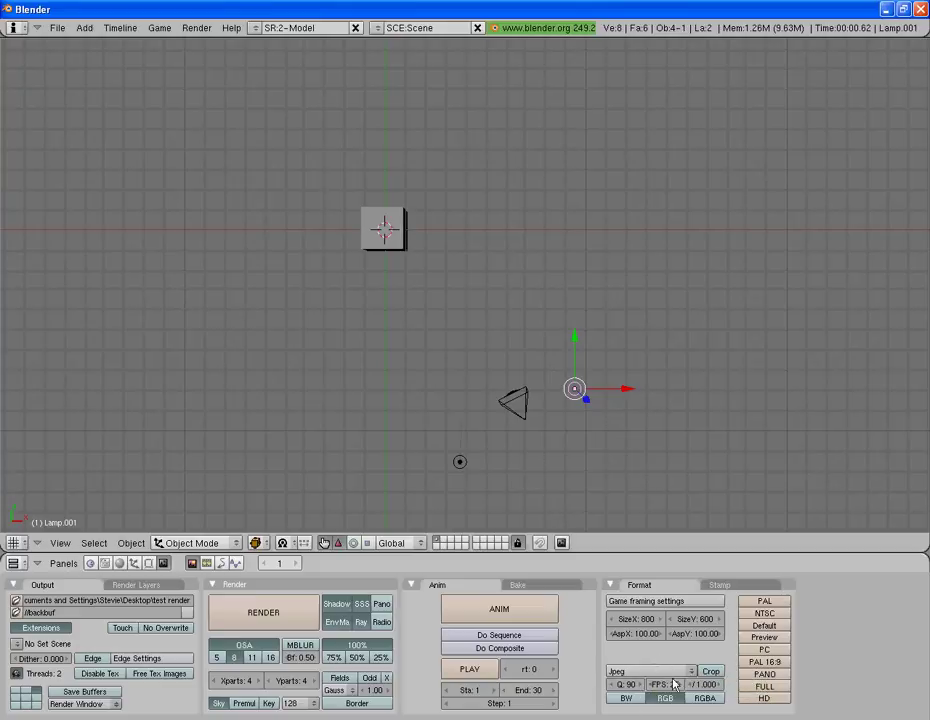
Set the output file type to AVI Codec with the Microsoft Video 1 compressor.
left_click(645, 672)
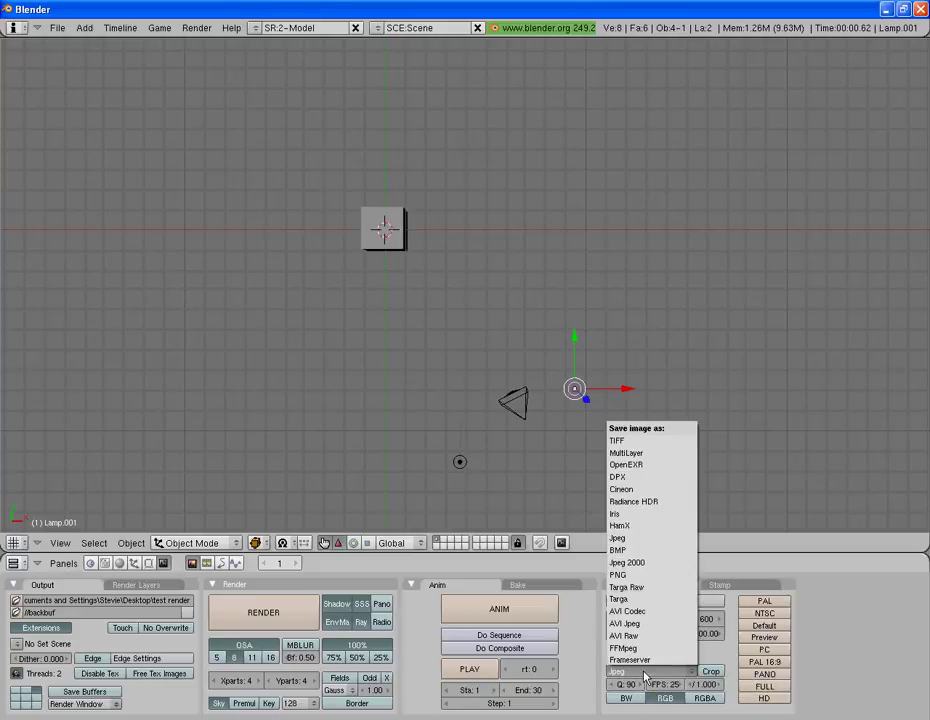
left_click(620, 673)
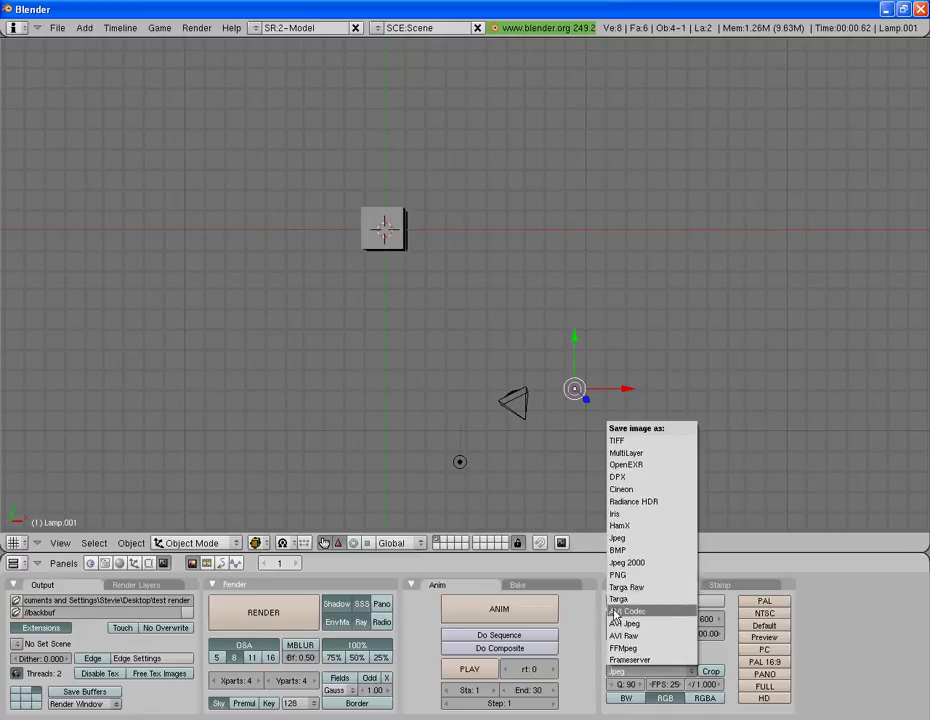
left_click(643, 612)
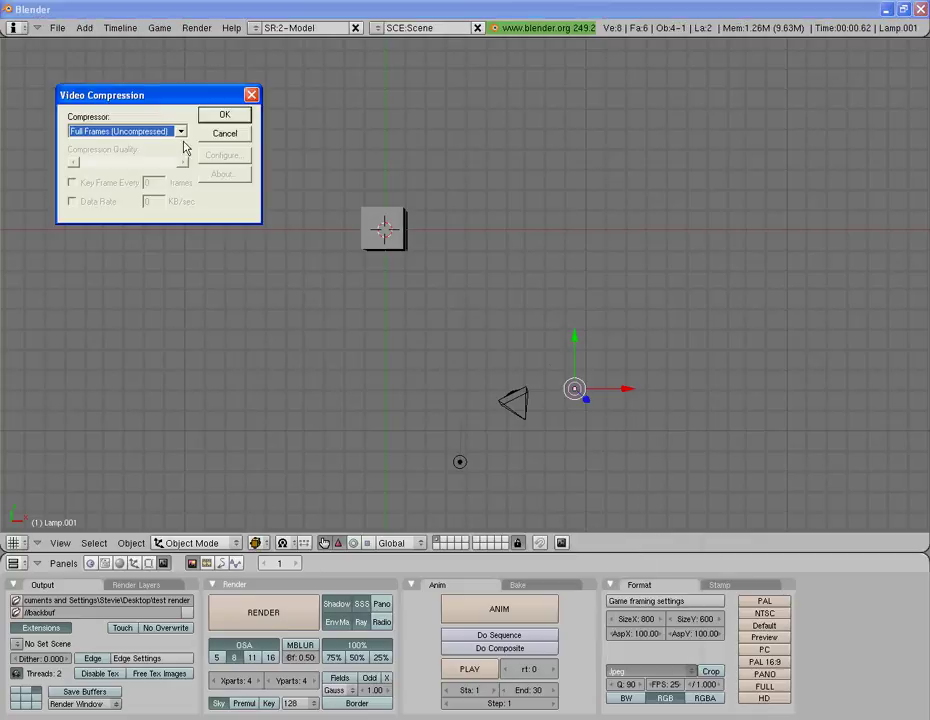
left_click(130, 132)
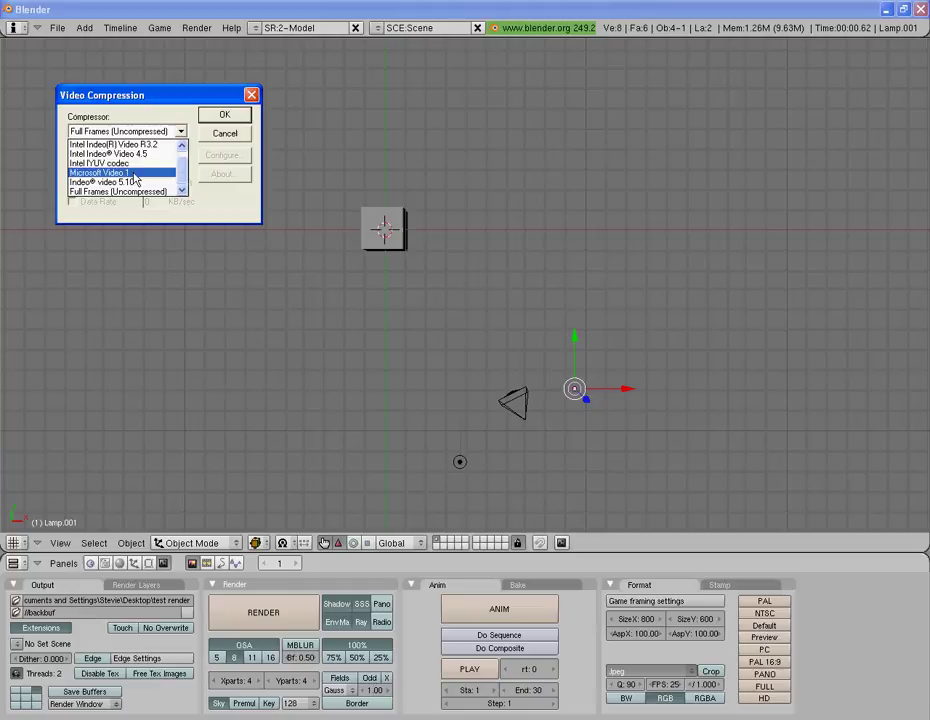
left_click(133, 172)
left_click(224, 116)
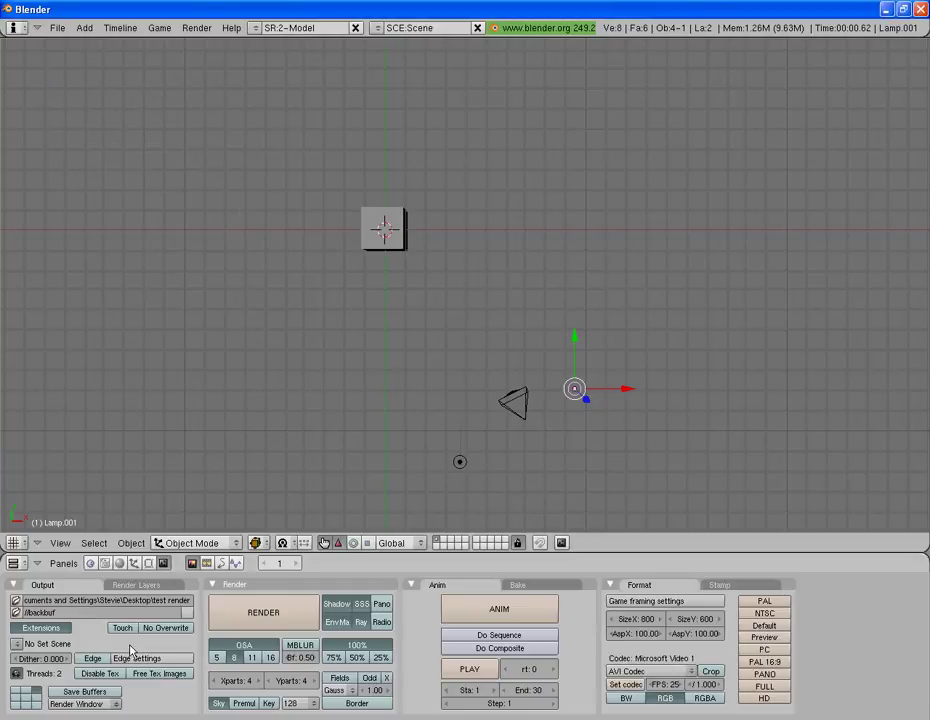
Disable SSS, render all 30 frames to the AVI file, and show the Windows desktop.
left_click(363, 609)
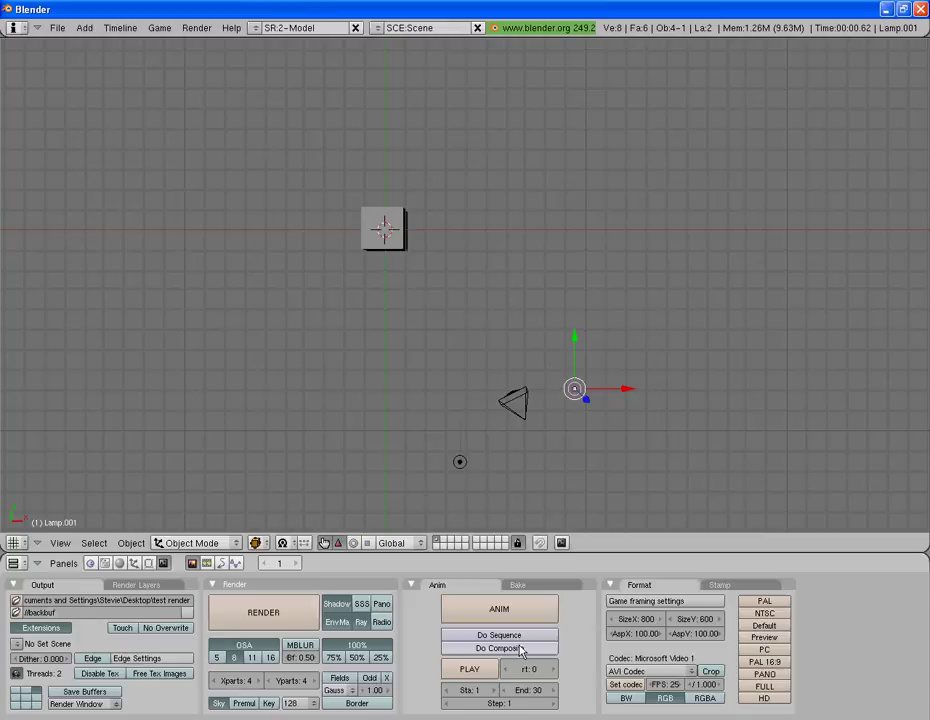
left_click(497, 610)
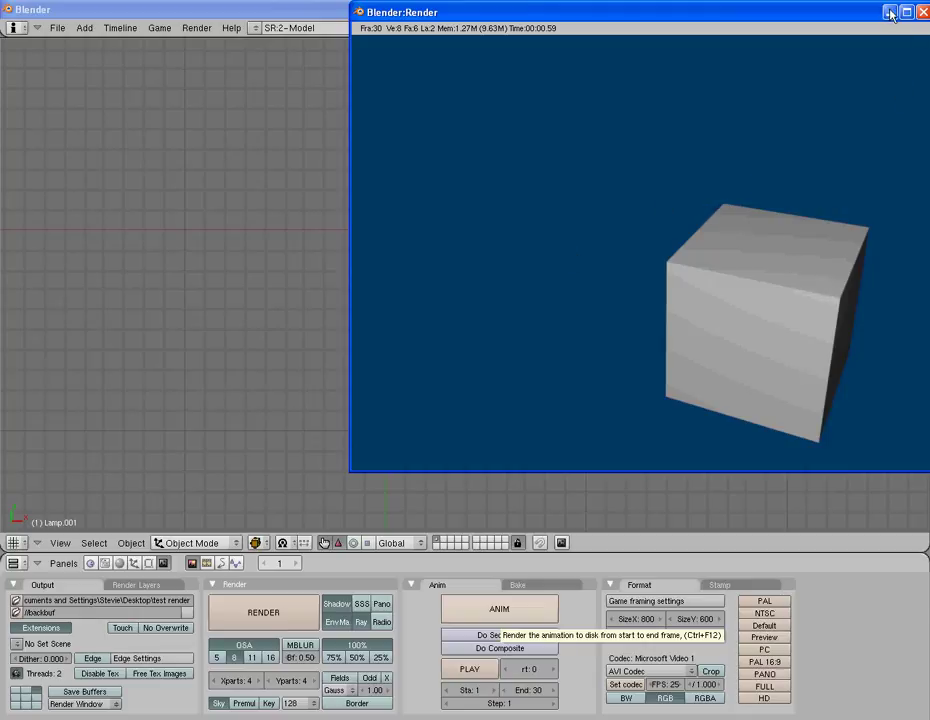
key("super+d")
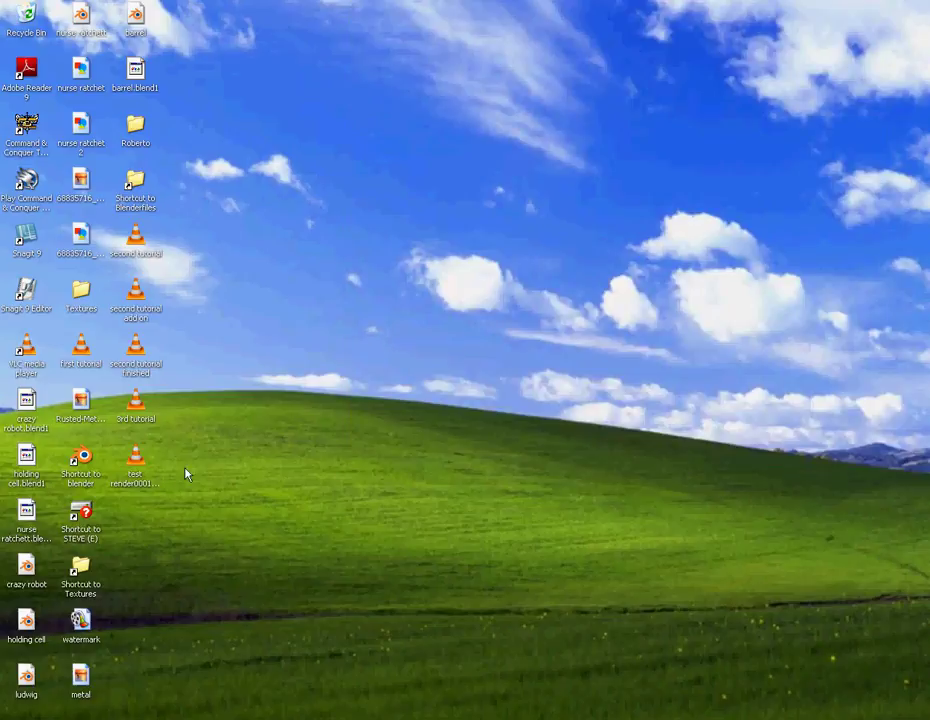
Open the desktop file 'test render0001_0030' so it plays in VLC.
left_click(136, 467)
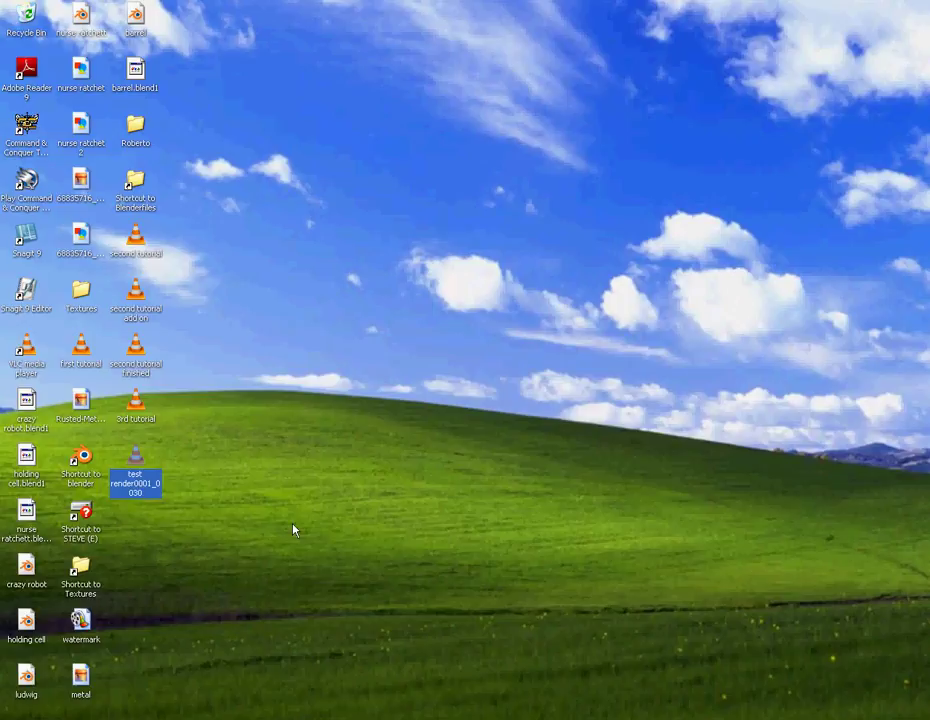
key("Return")
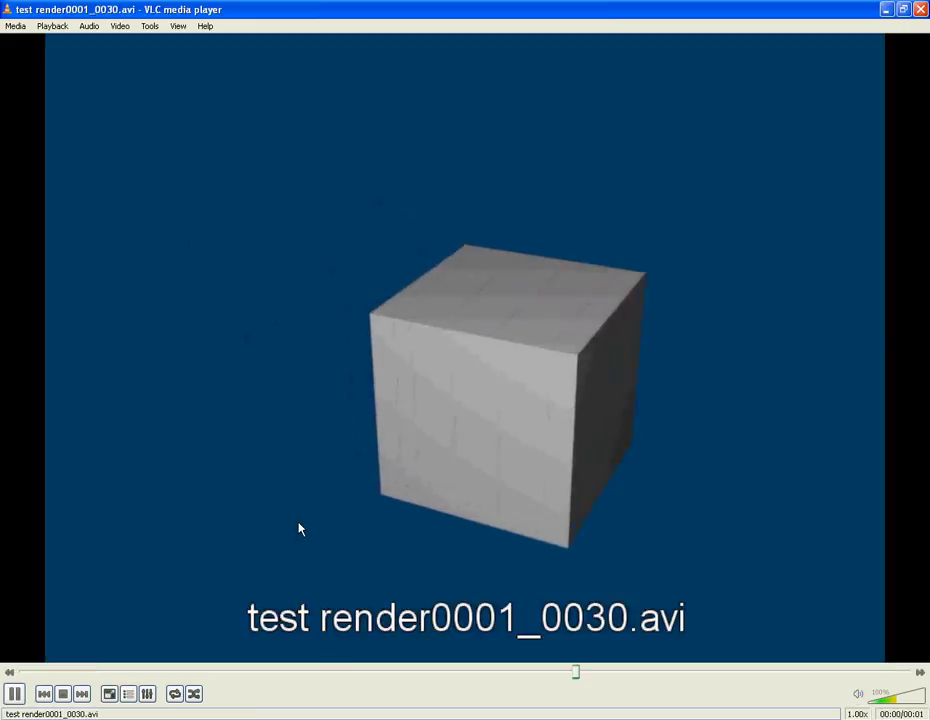